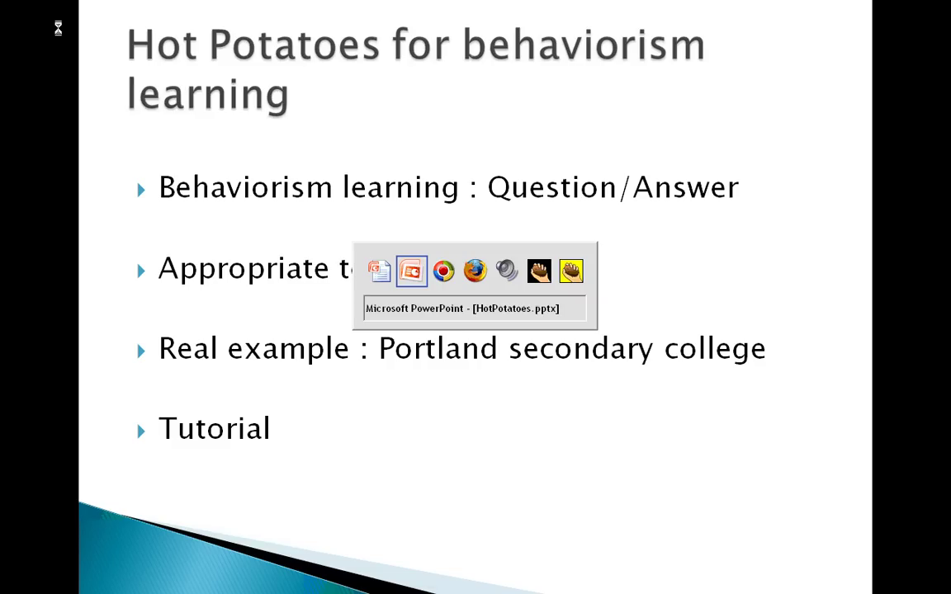
key(alt+Tab)
key(alt+Tab)
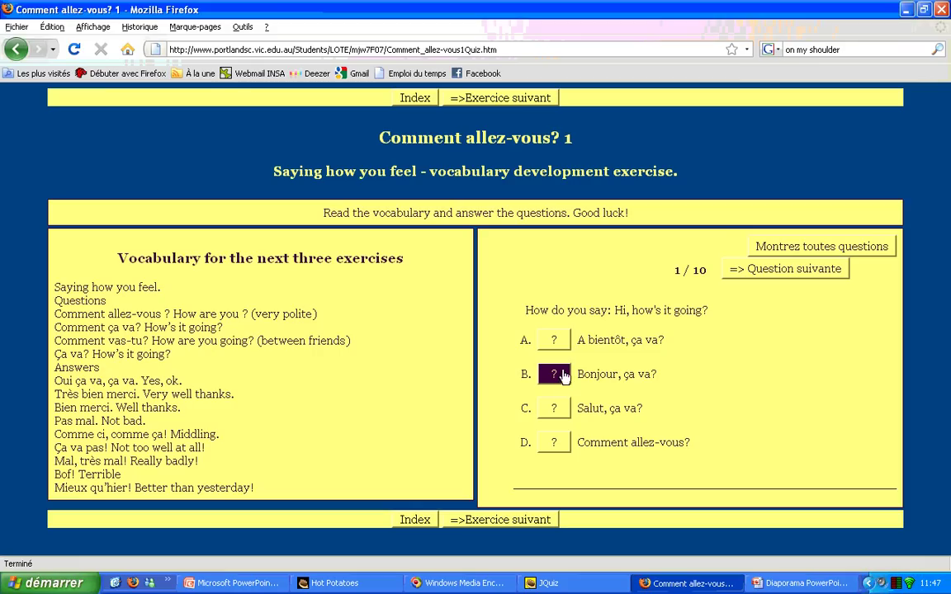
Answer question 1 with 'Salut, ça va?', dismiss the feedback and advance to question 2.
click(567, 418)
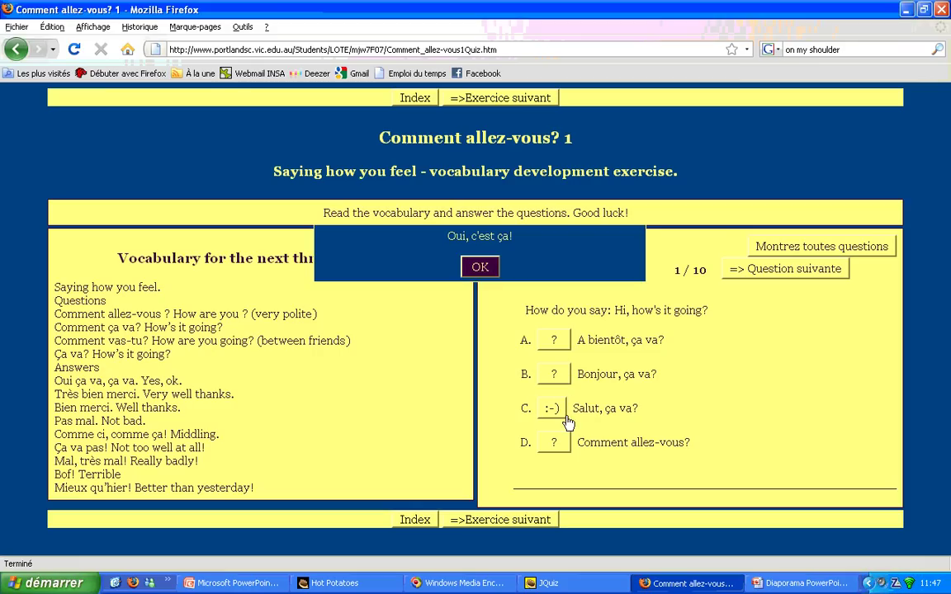
click(487, 273)
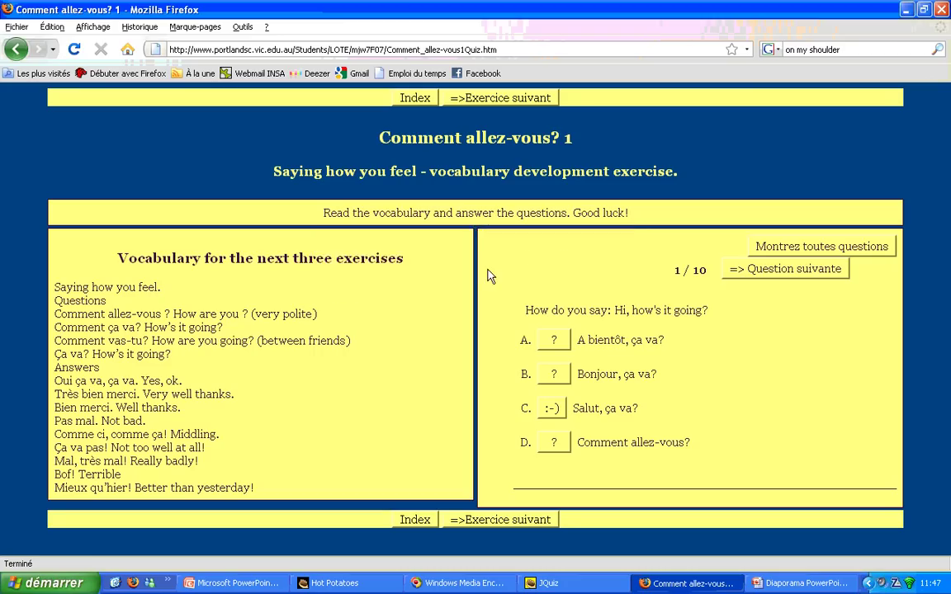
click(777, 282)
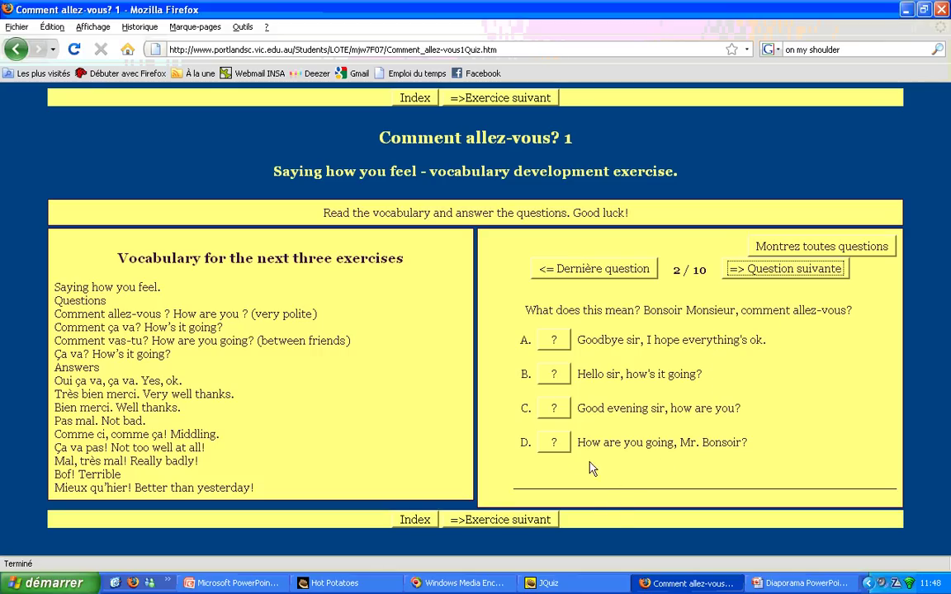
Try 'How are you going, Mr. Bonsoir?', answer 'Good evening sir, how are you?', then return to PowerPoint.
click(560, 446)
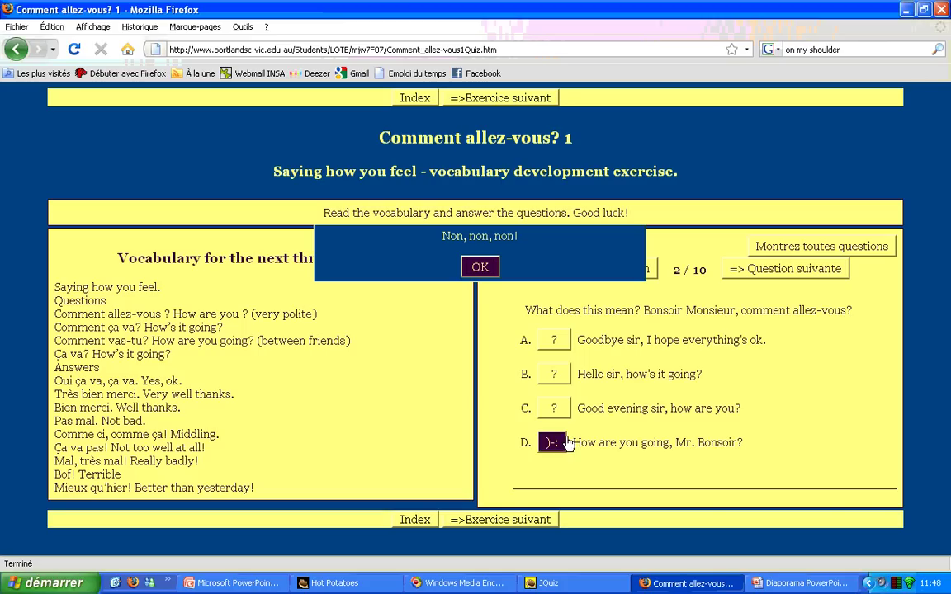
click(481, 269)
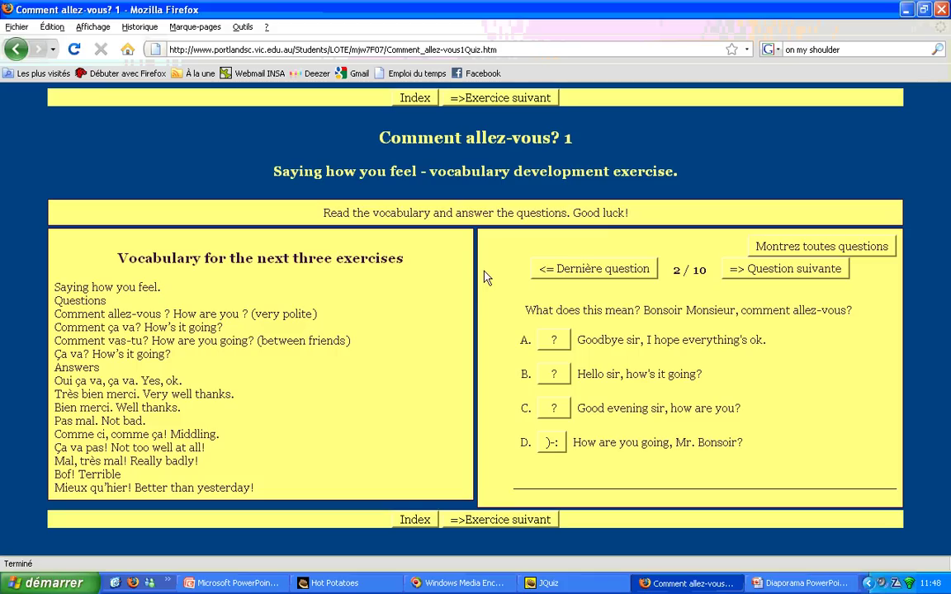
click(553, 408)
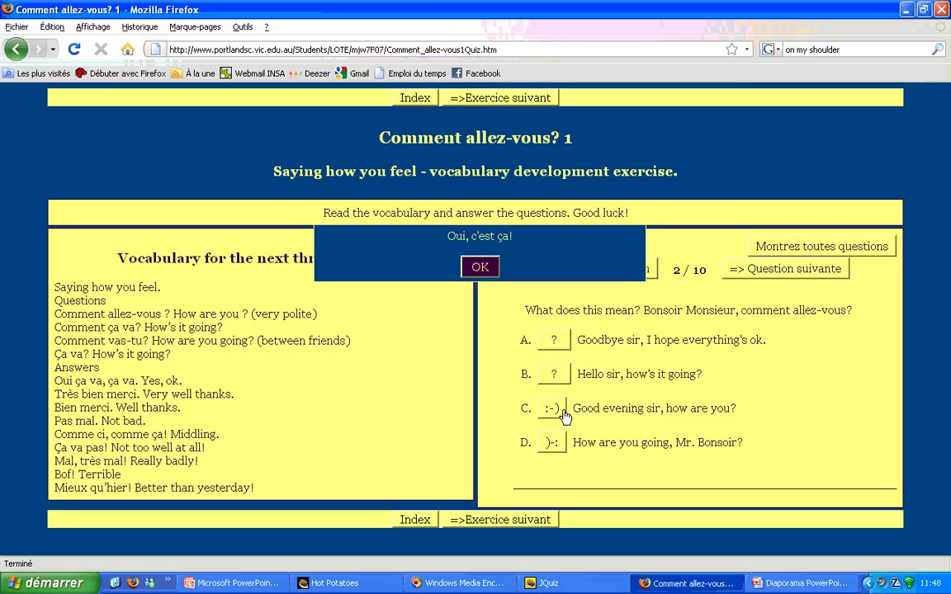
click(480, 270)
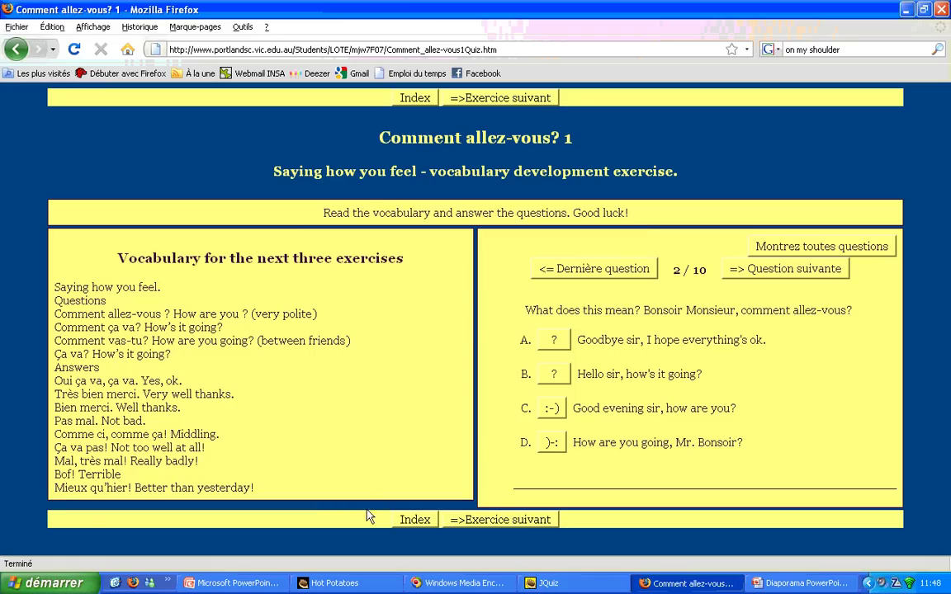
key(alt+Tab)
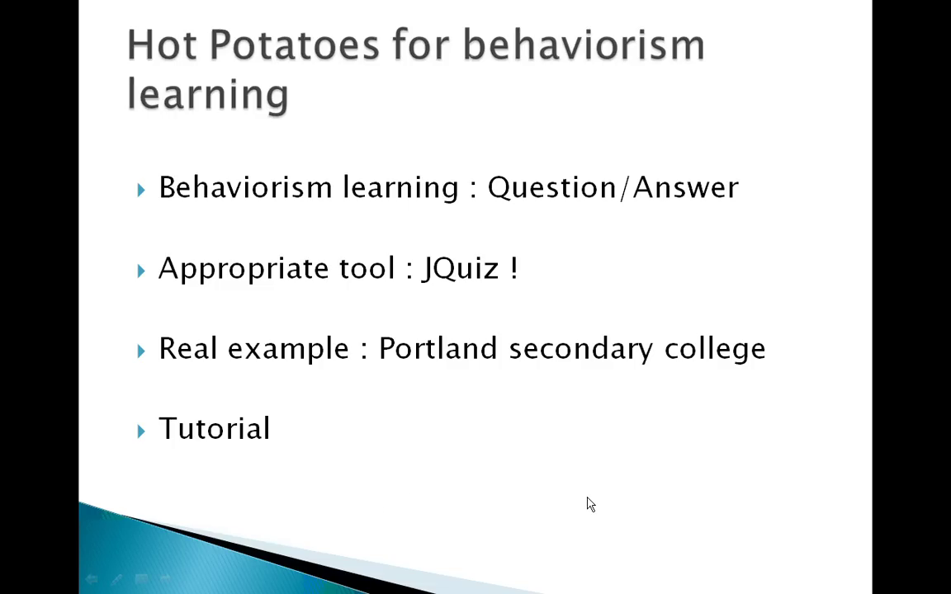
Bring JQuiz to the front and return to question 1 after dismissing the registration notice.
key(alt+Tab)
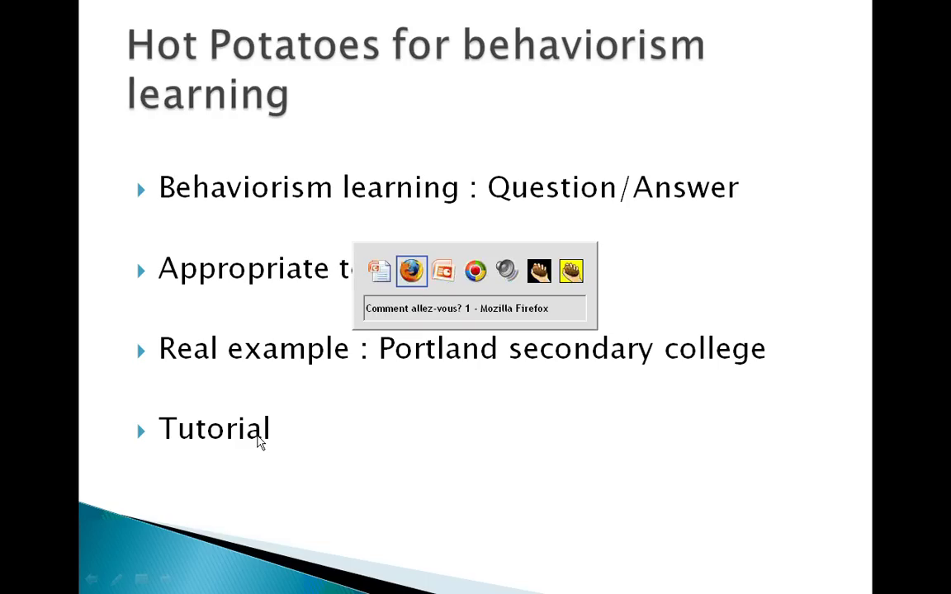
key(alt+Tab)
key(alt+Tab)
key(alt+Tab)
key(alt+Tab)
key(alt+Tab)
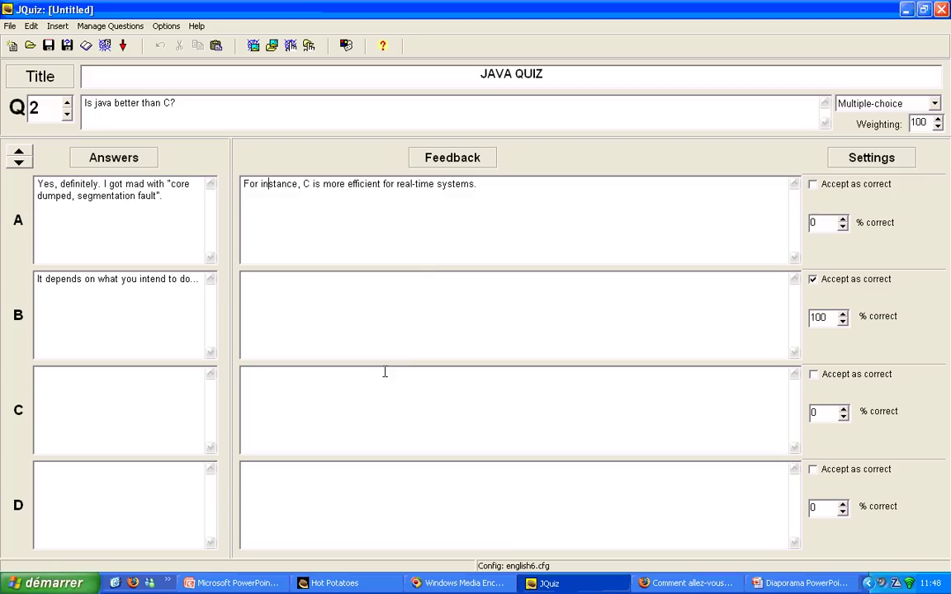
click(67, 104)
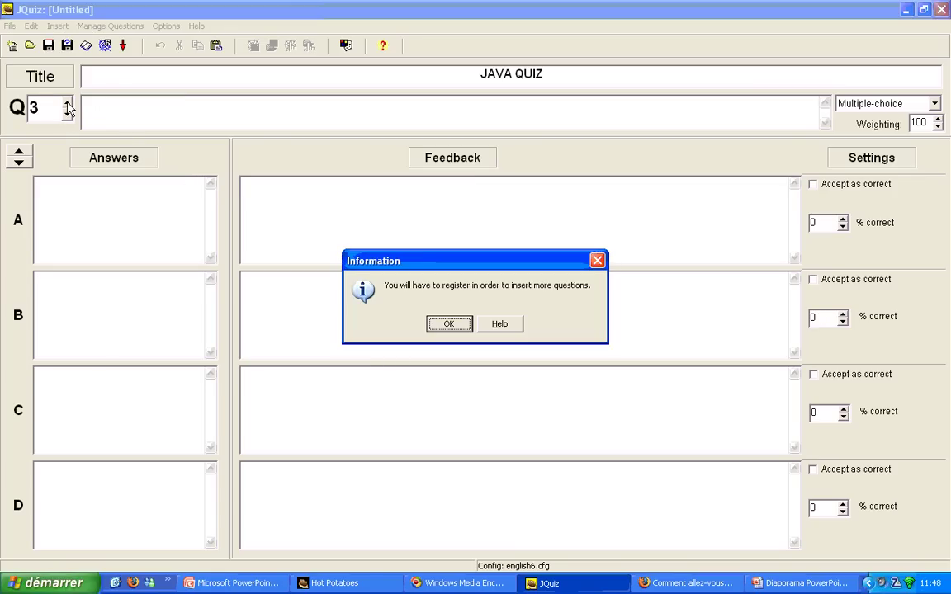
click(464, 324)
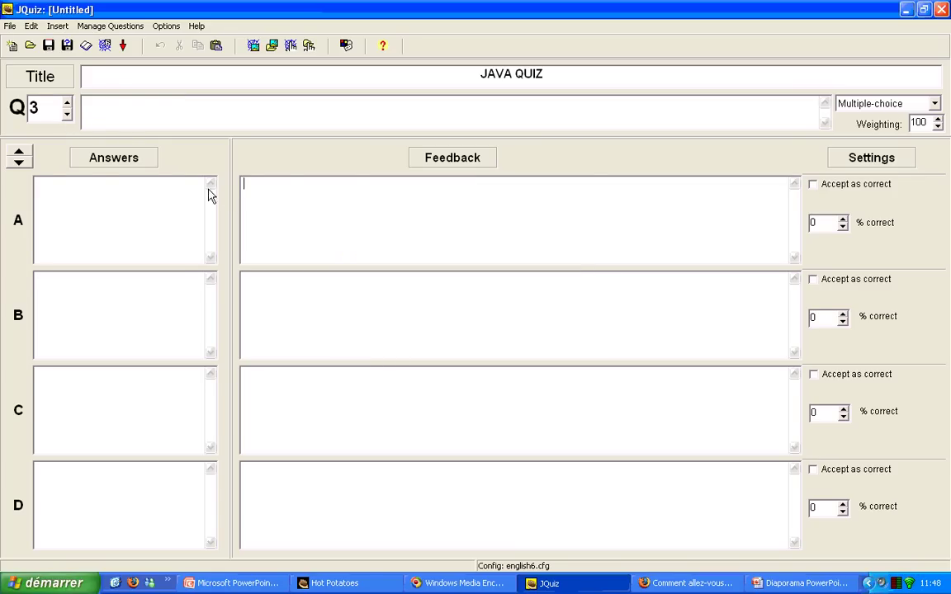
click(67, 113)
click(67, 113)
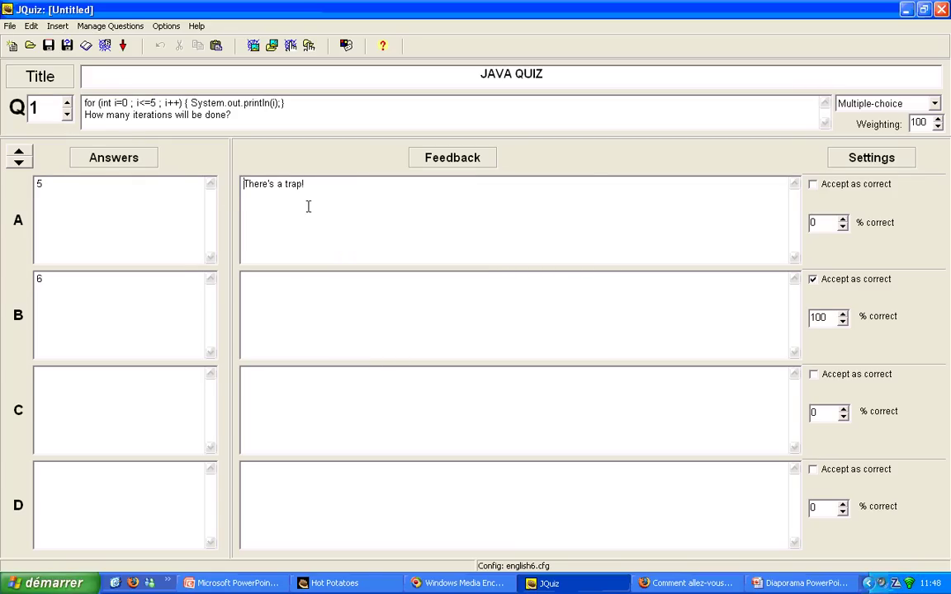
Clear answer A's 'There's a trap!' feedback and both answer texts, and unmark B as correct.
drag(308, 206, 229, 178)
key(Delete)
click(40, 183)
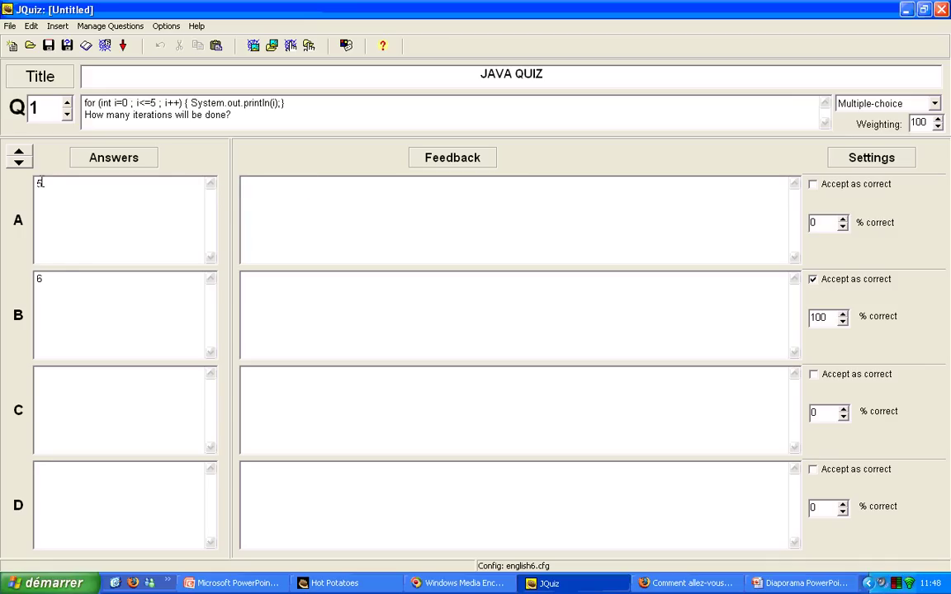
key(BackSpace)
click(66, 274)
key(BackSpace)
click(816, 280)
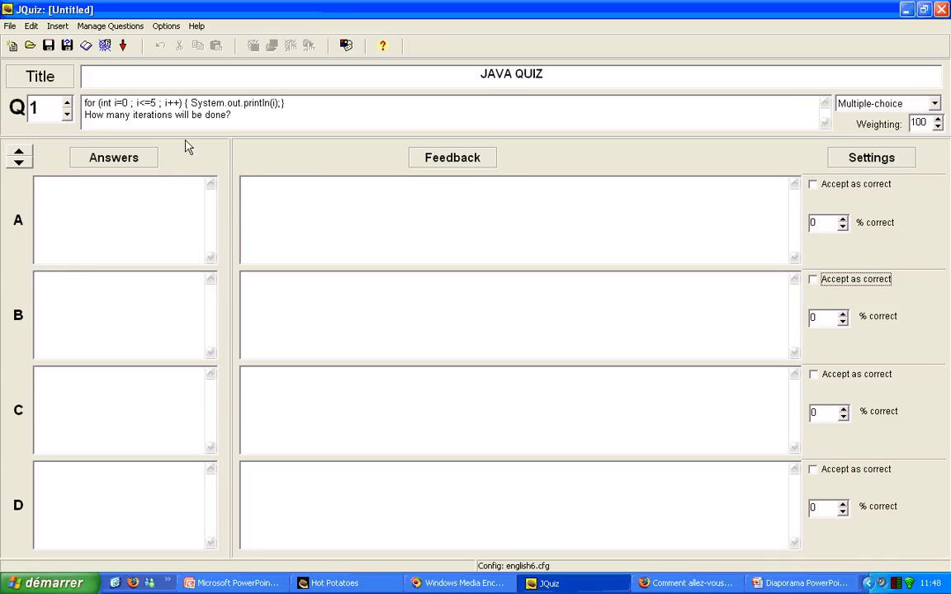
click(115, 218)
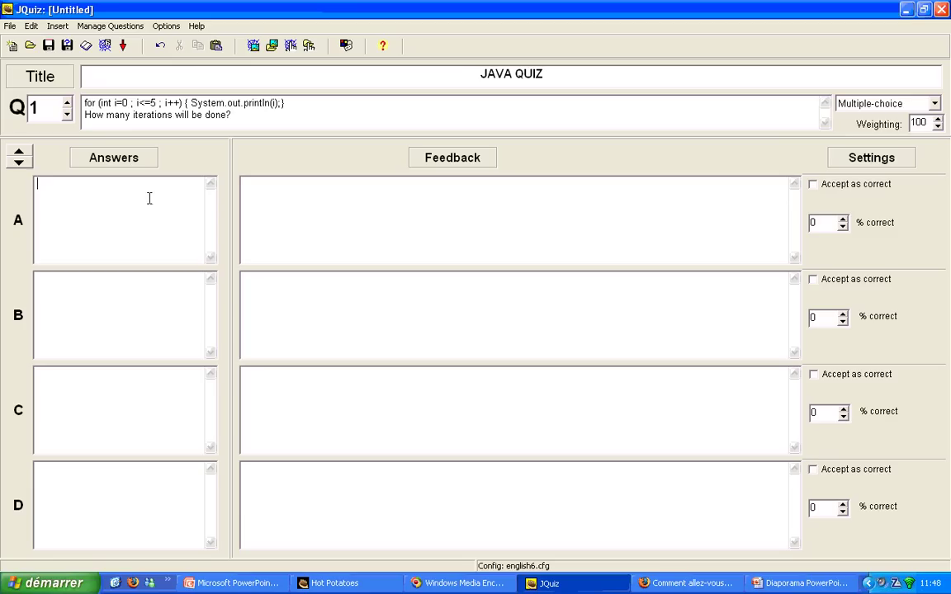
Check the 'JAVA QUIZ' title and question 1 text, then enter 5 as answer A.
drag(486, 75, 567, 75)
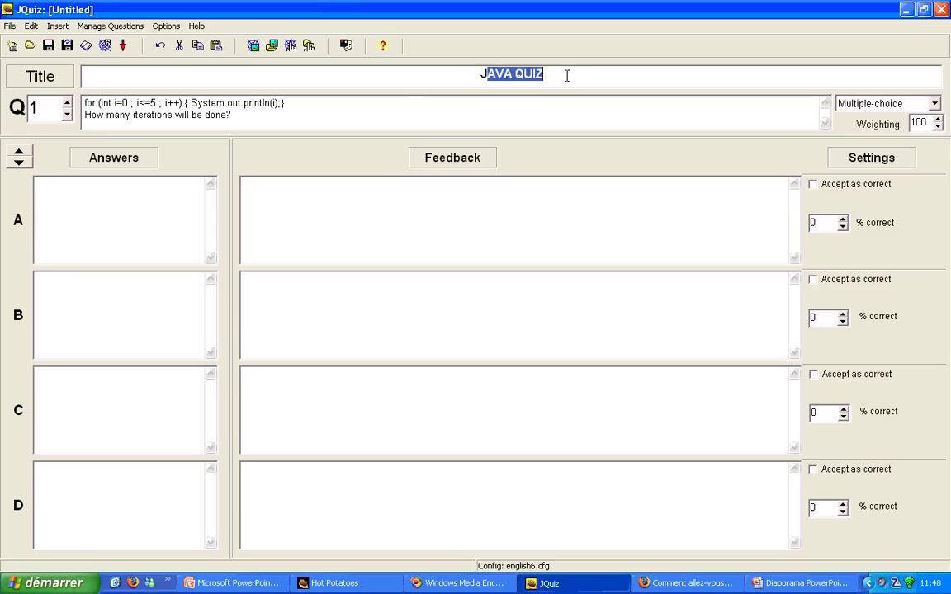
click(275, 117)
drag(298, 121, 74, 89)
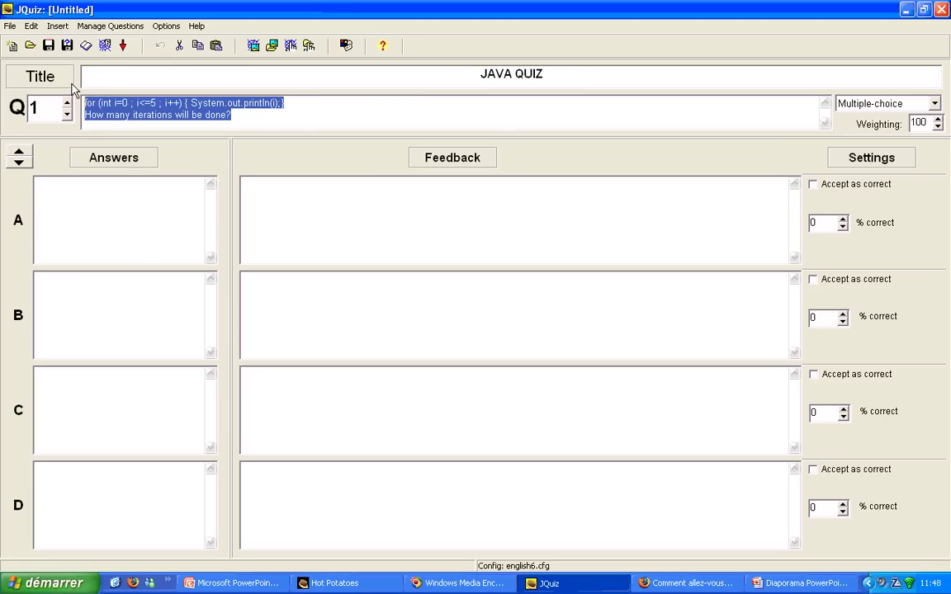
click(120, 220)
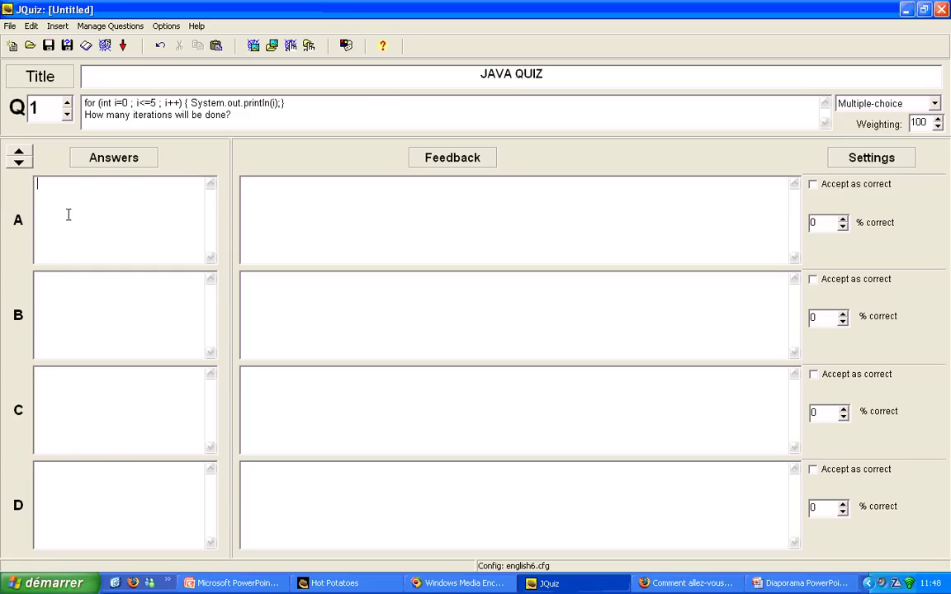
text(5)
Enter 6 as answer B with feedback 'Right!' and accept it as correct.
click(74, 325)
text(6)
click(438, 208)
text(Right!)
click(813, 280)
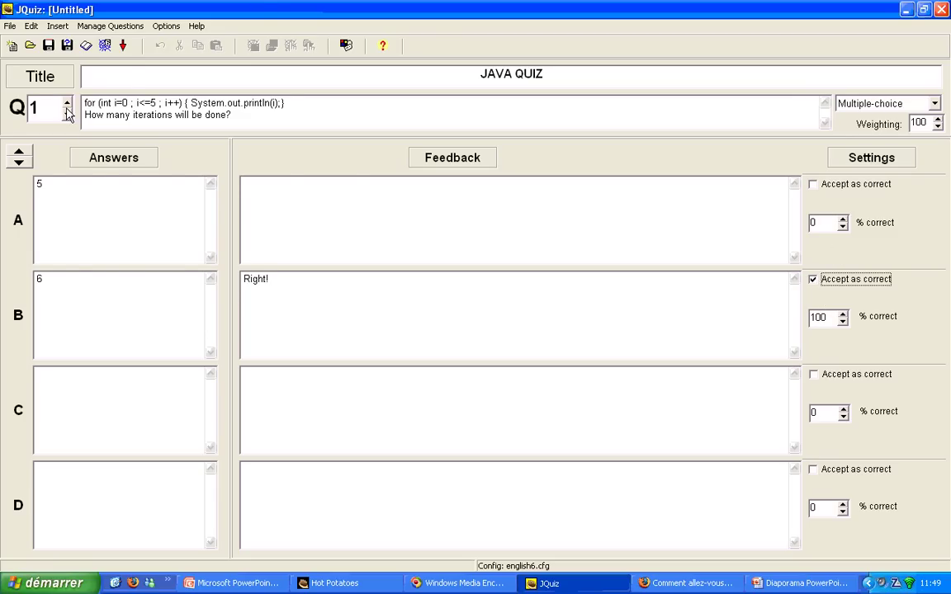
Move to question 2, 'Is java better than C?', and review its answer A and feedback text.
click(67, 104)
drag(225, 105, 66, 92)
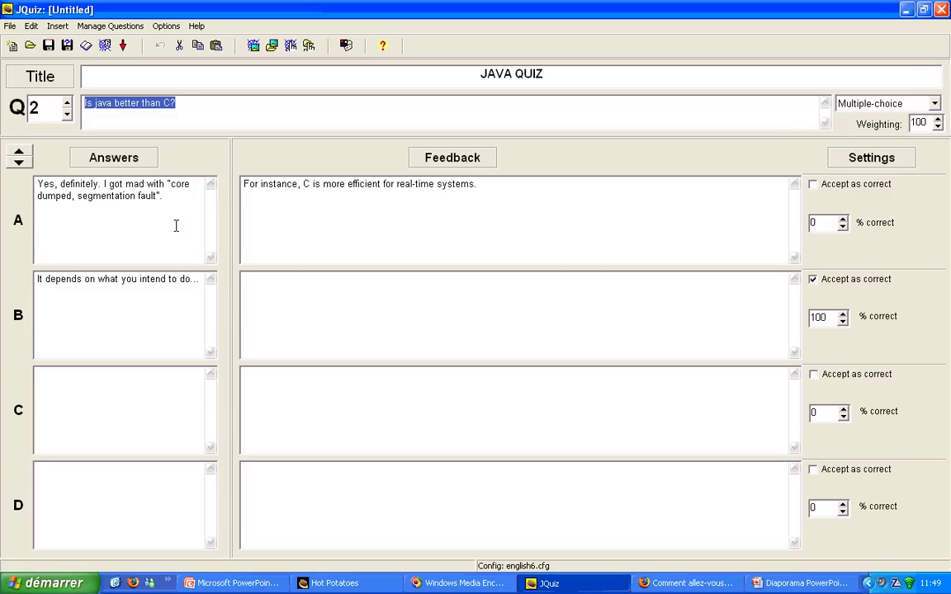
drag(176, 226, 24, 176)
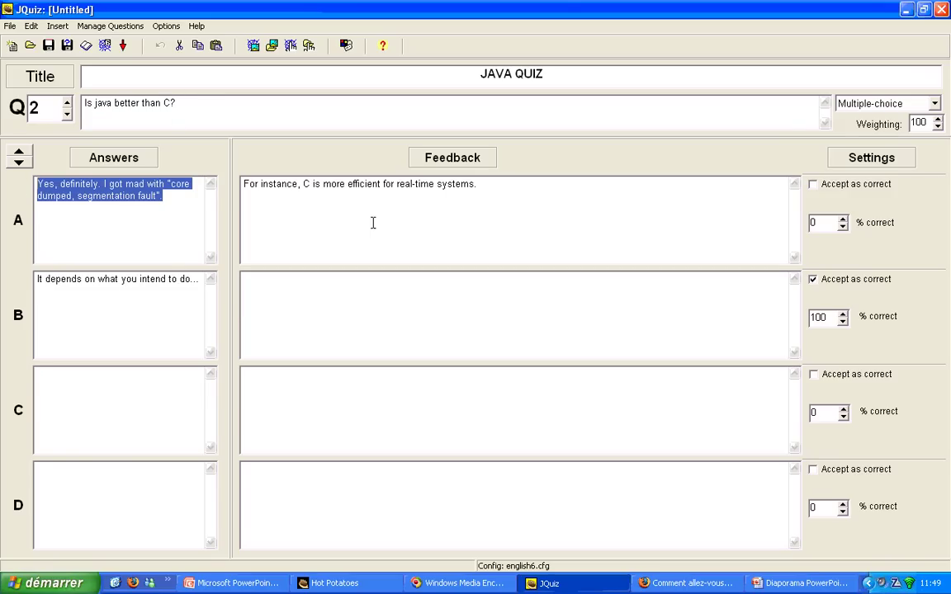
drag(244, 184, 435, 197)
click(526, 200)
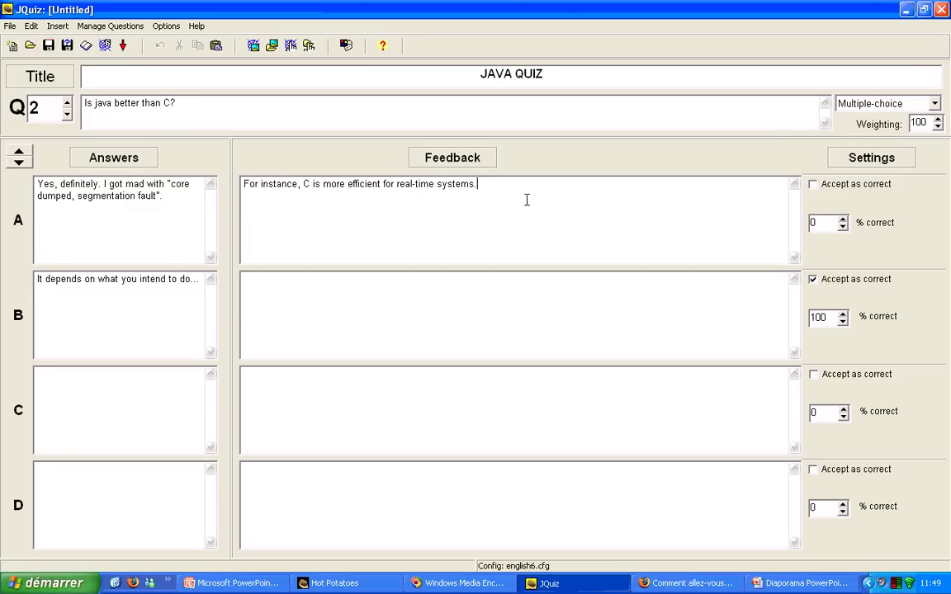
Export the quiz as quiz.htm, overwriting the existing file, and view it in the browser.
click(105, 45)
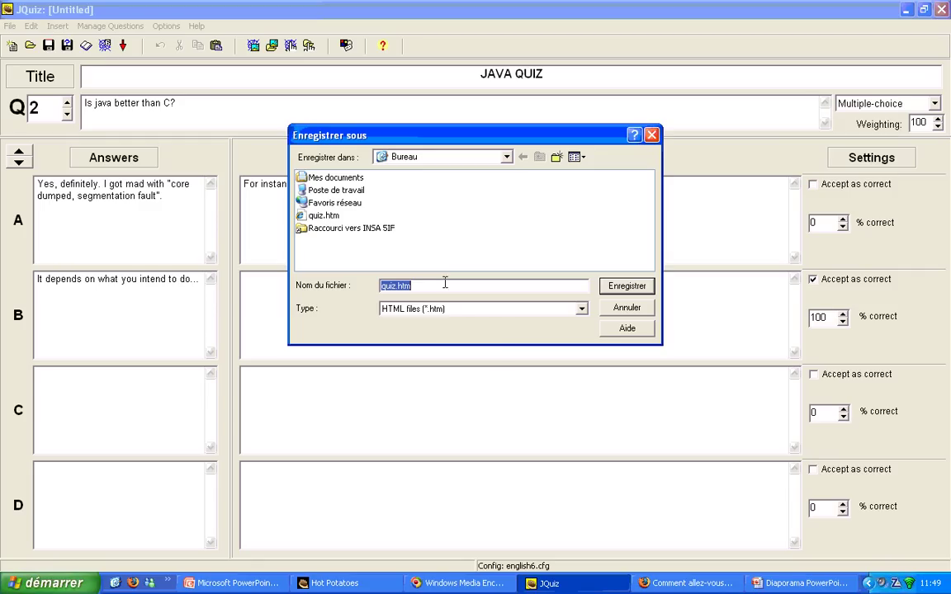
click(622, 287)
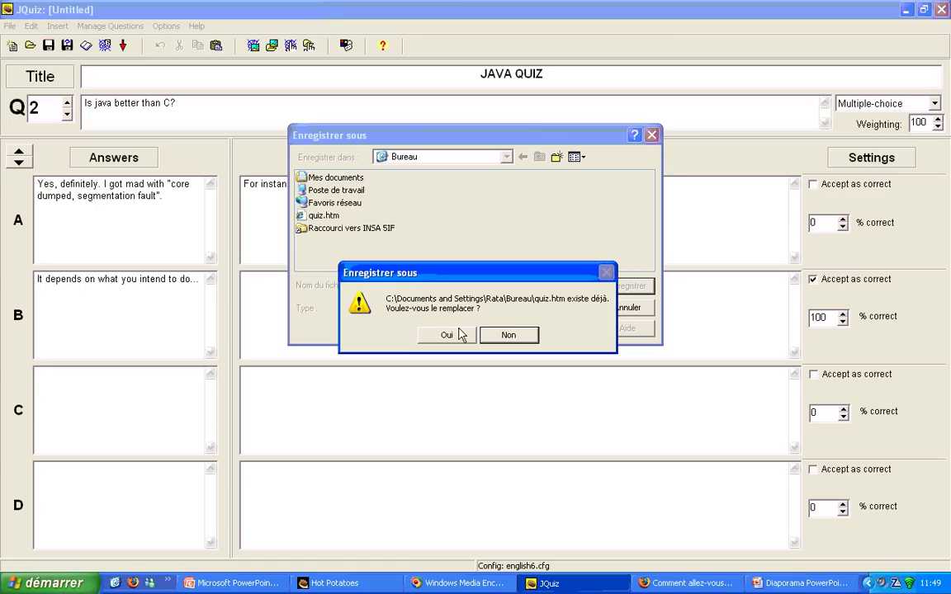
click(458, 335)
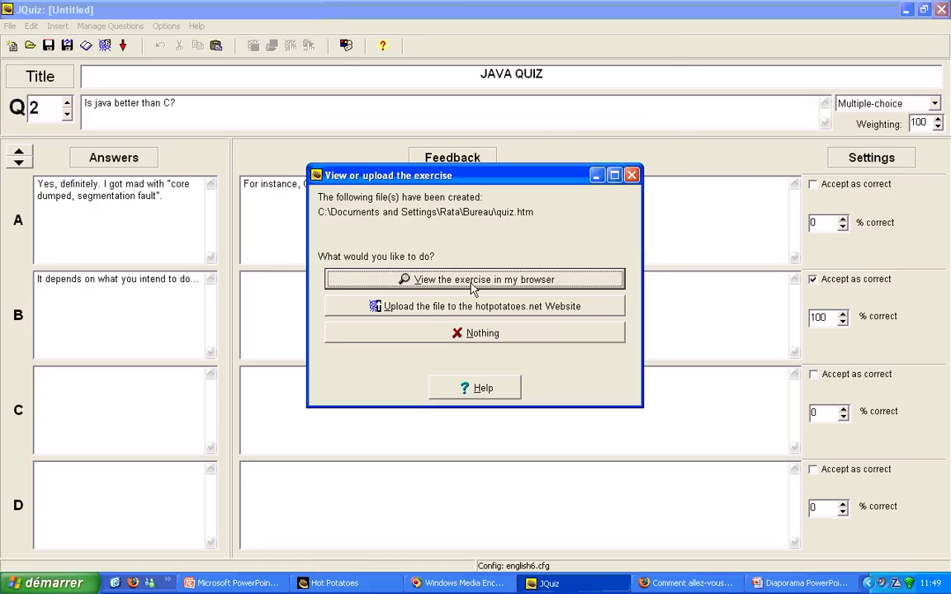
click(473, 280)
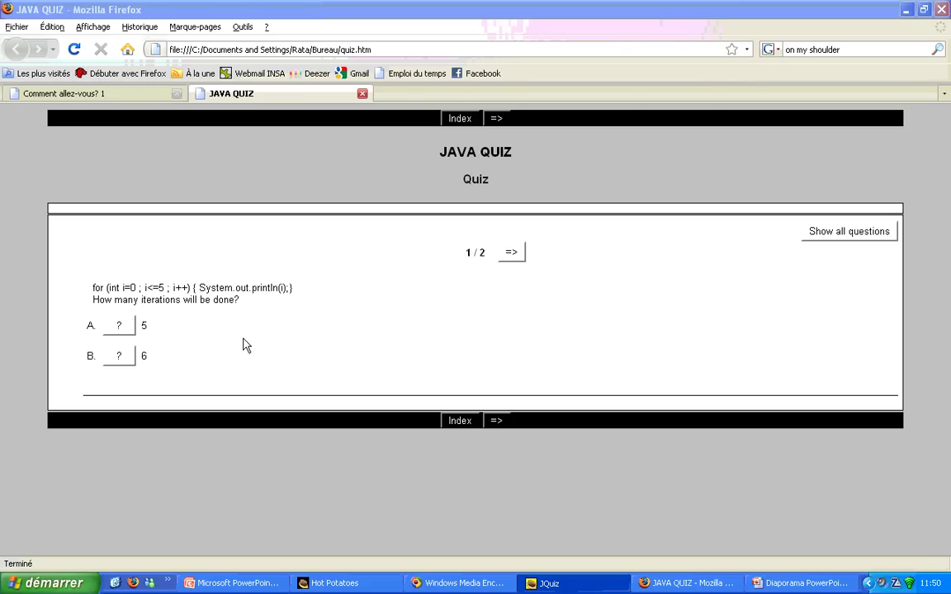
Choose 6 for question 1 and read the 'Right!' feedback.
click(128, 360)
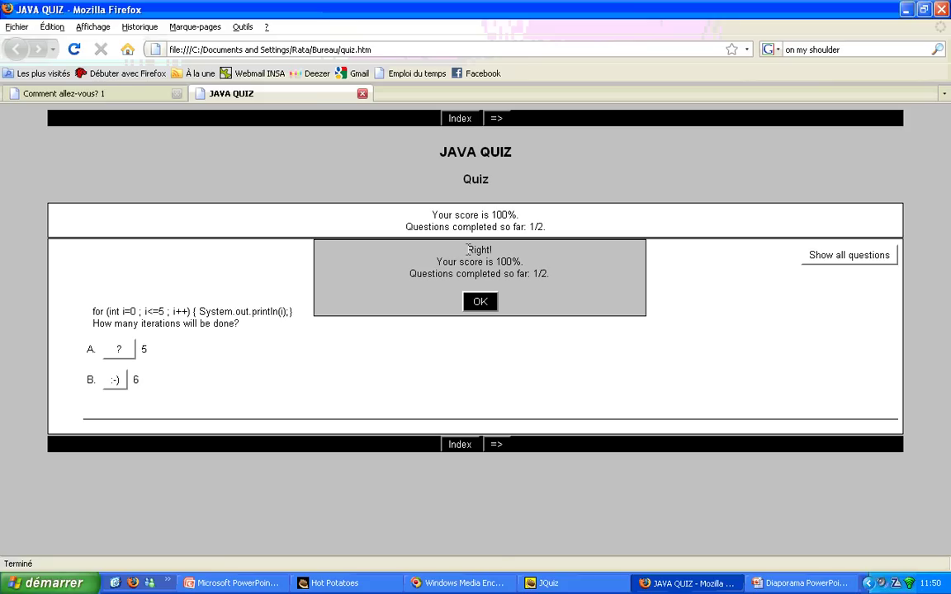
drag(468, 249, 504, 250)
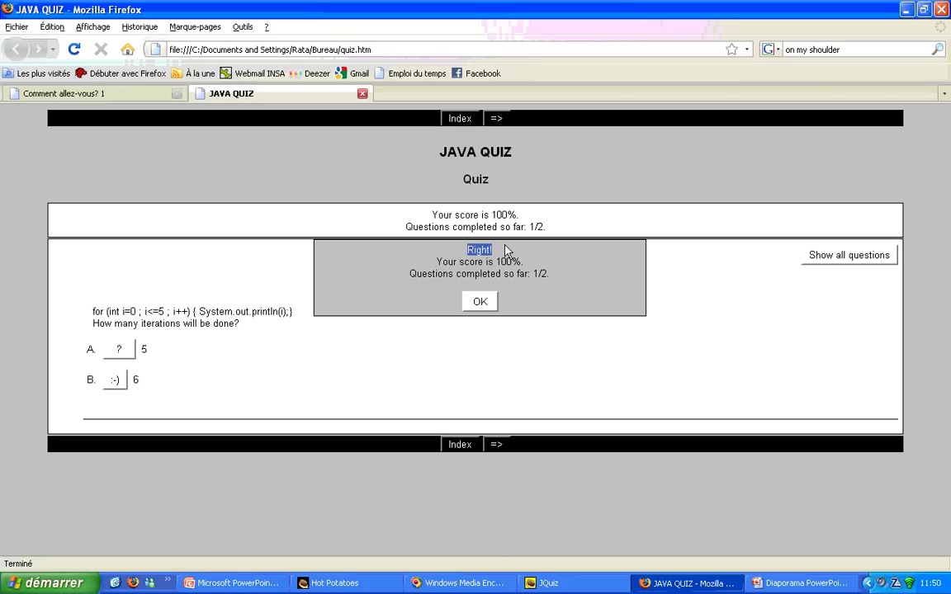
click(528, 300)
Answer question 2 with its first option, finishing at 50%, then switch back to PowerPoint.
click(486, 302)
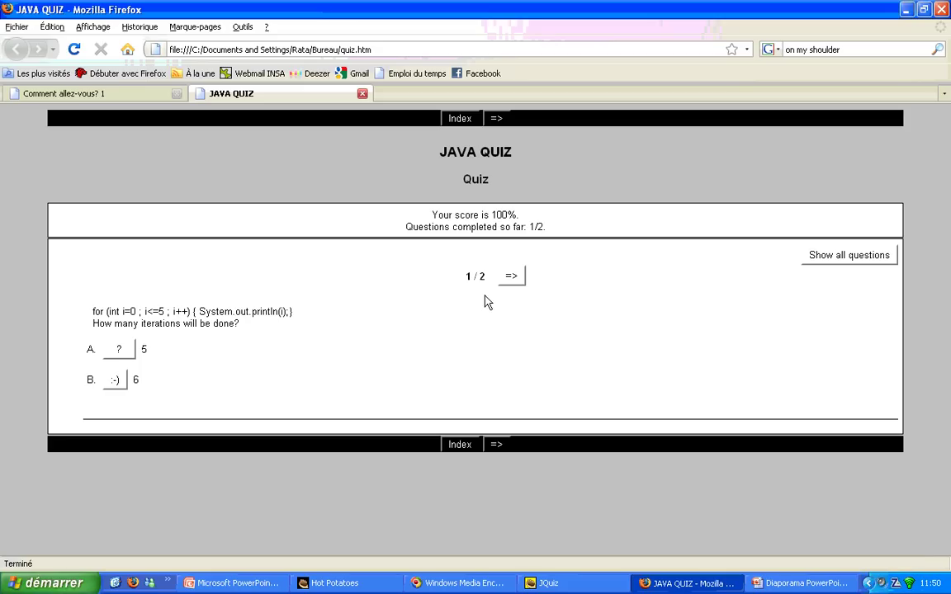
click(518, 277)
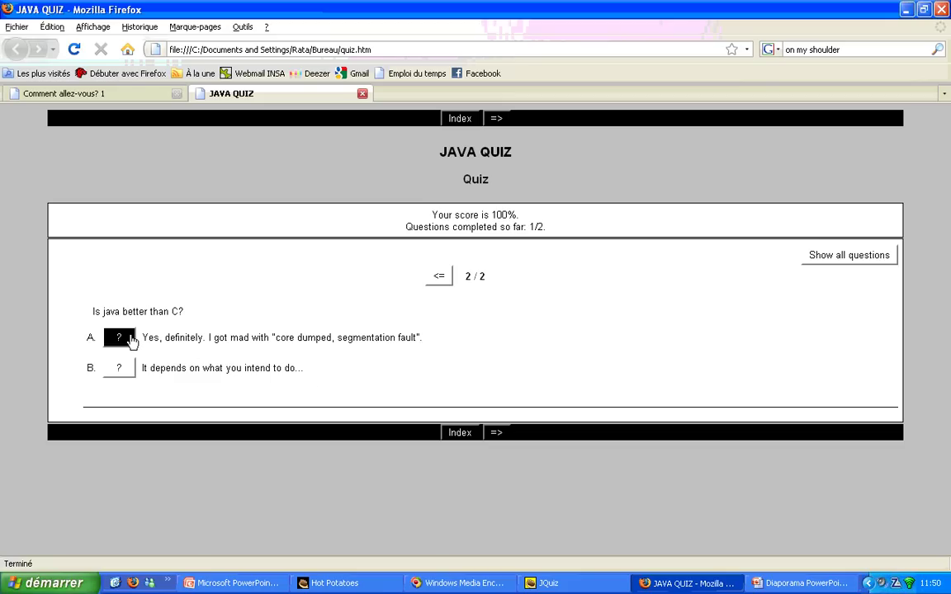
click(130, 338)
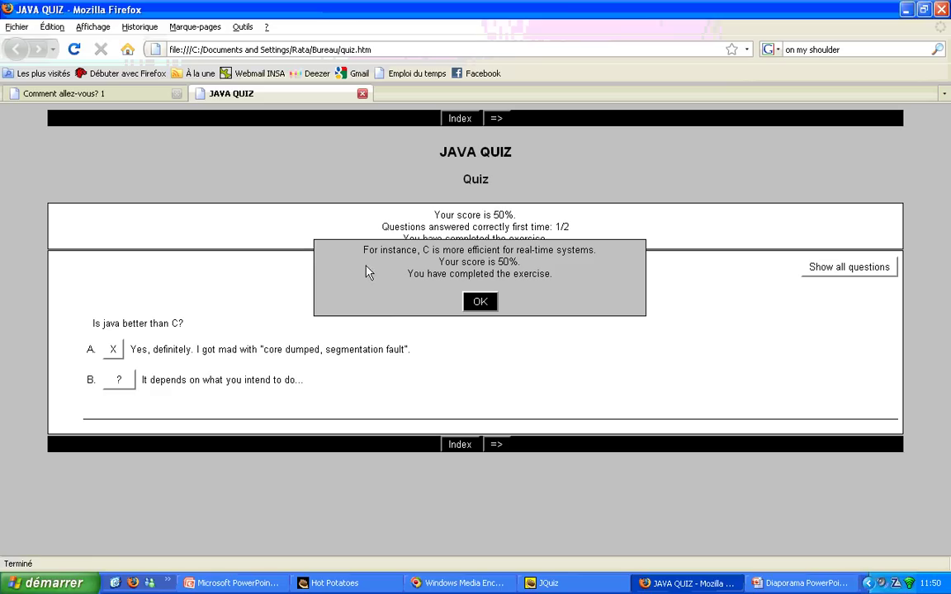
click(481, 303)
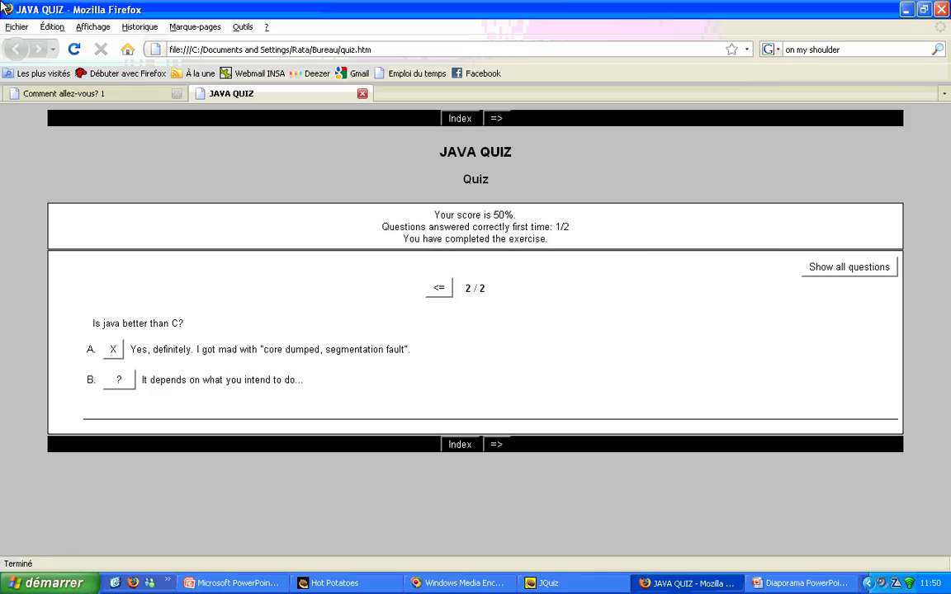
key(alt+Tab)
key(alt+Tab)
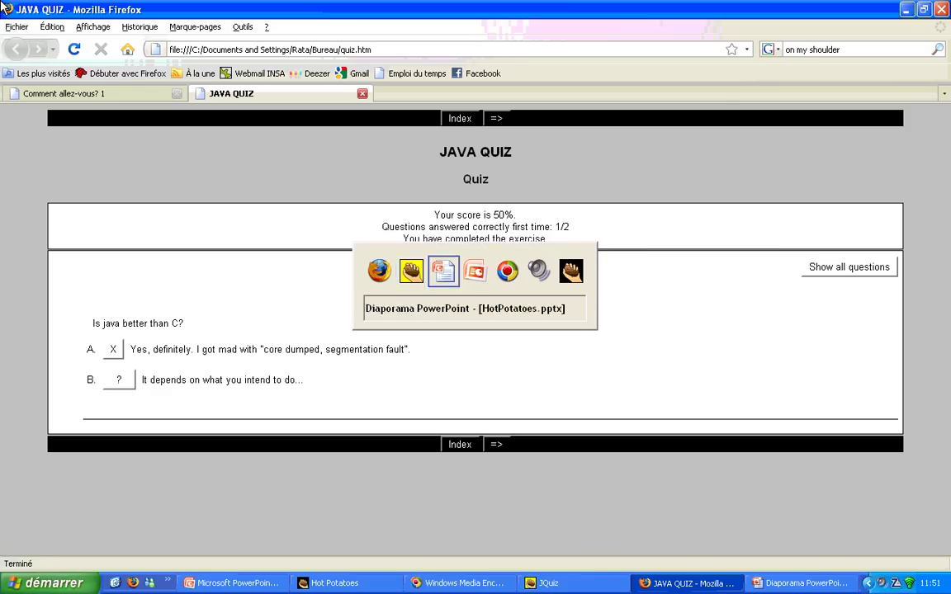